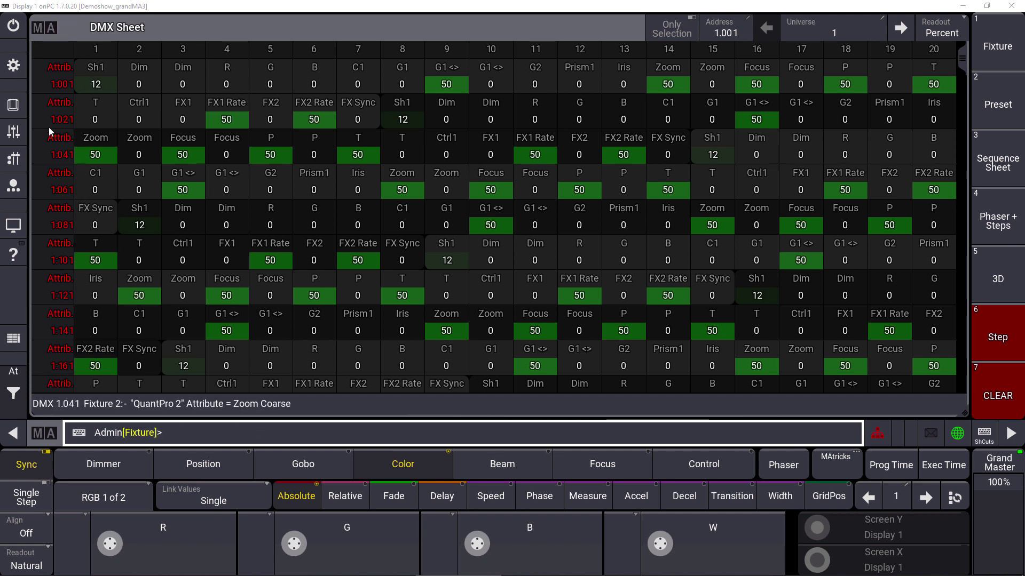
Start a DMX tester command targeting universe 1, address 16 (DmxUniverse 1.16).
click(13, 105)
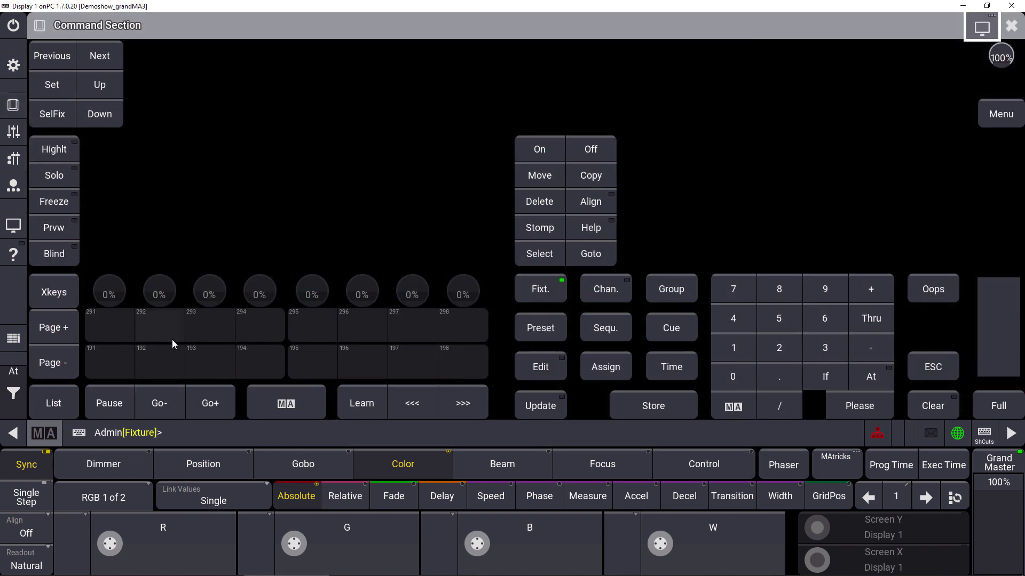
click(286, 403)
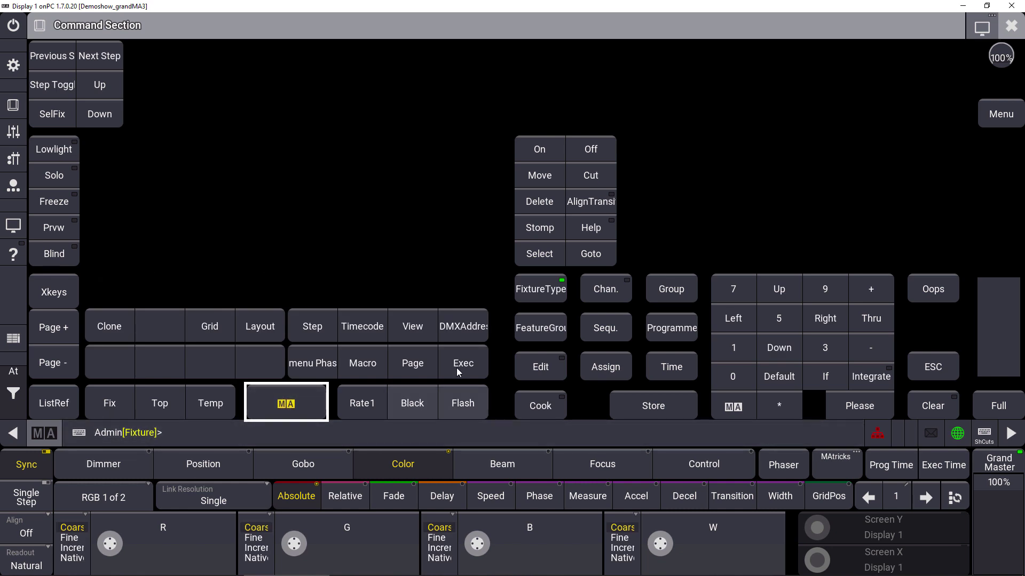
click(461, 326)
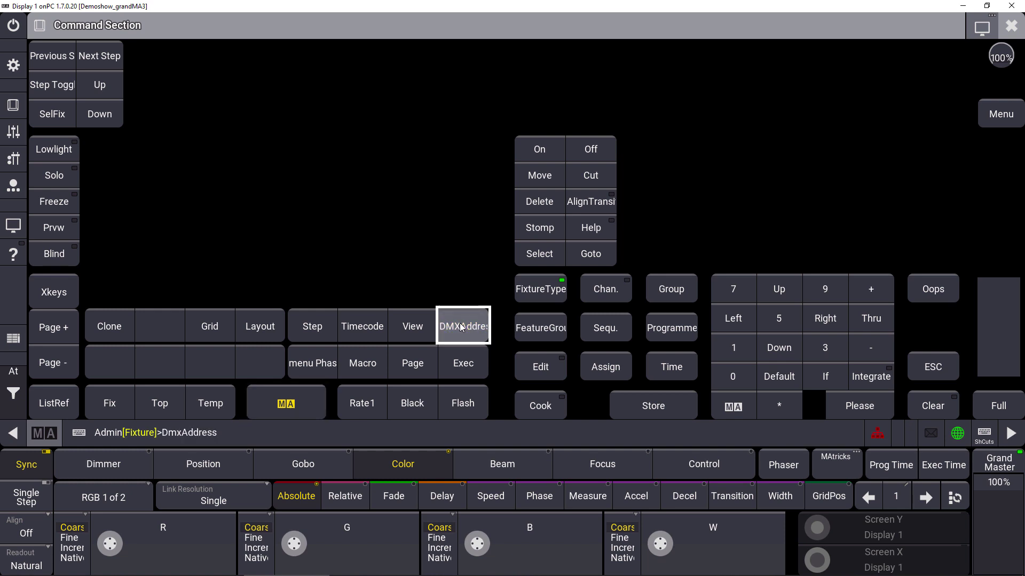
click(461, 327)
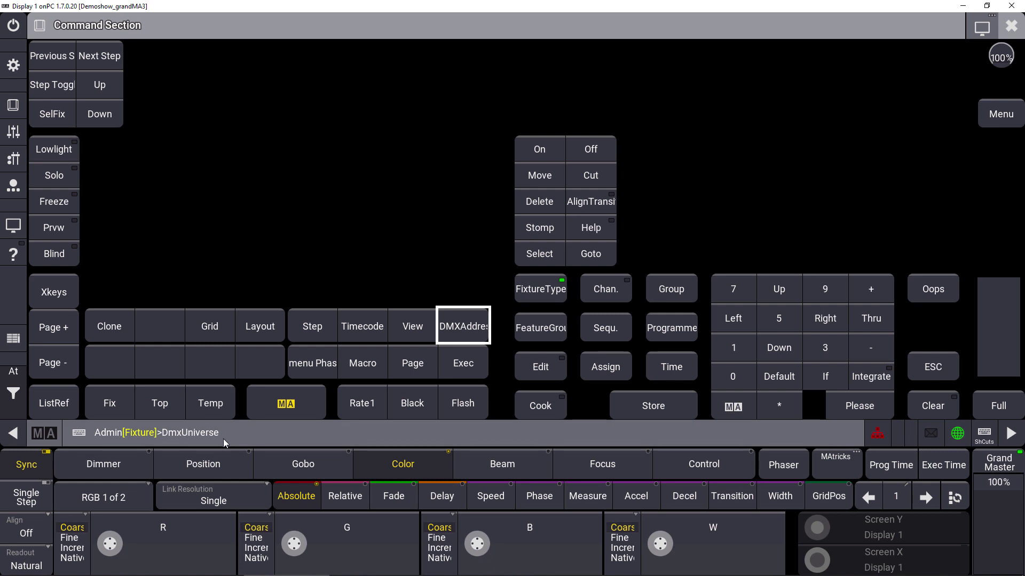
click(740, 344)
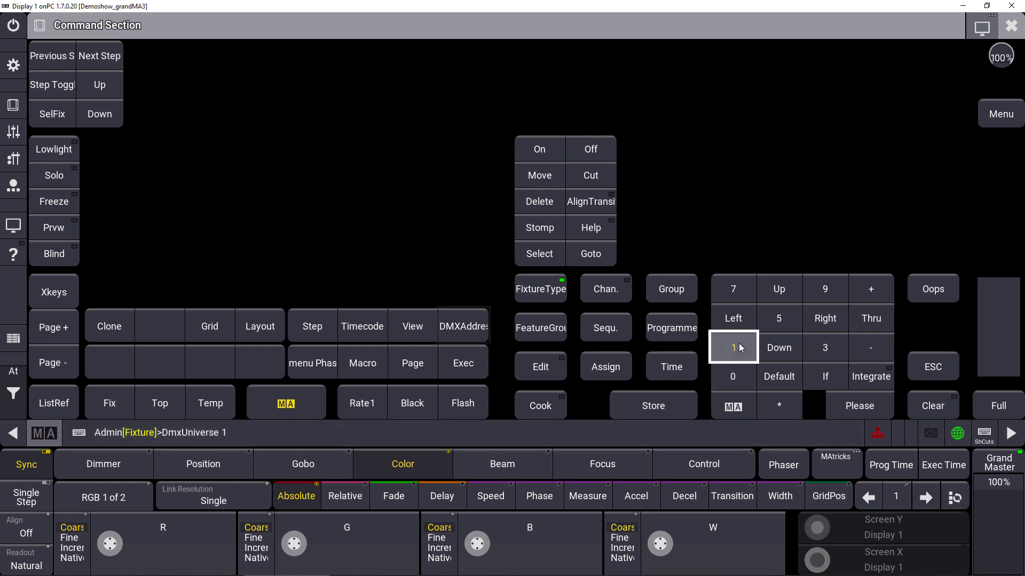
click(761, 378)
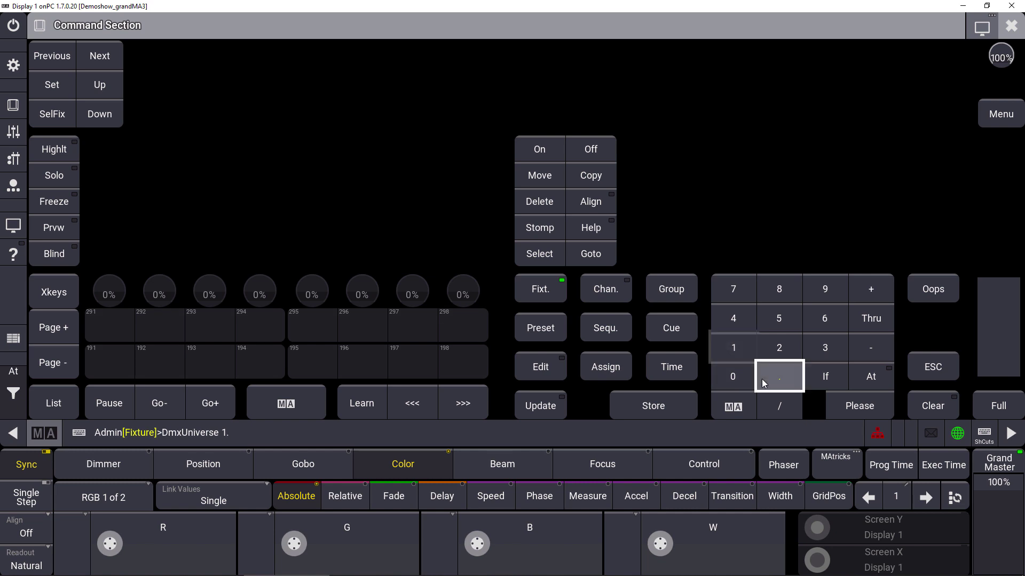
click(734, 347)
click(824, 320)
Set address 1.16 to 50 percent and return to the DMX sheet.
click(865, 375)
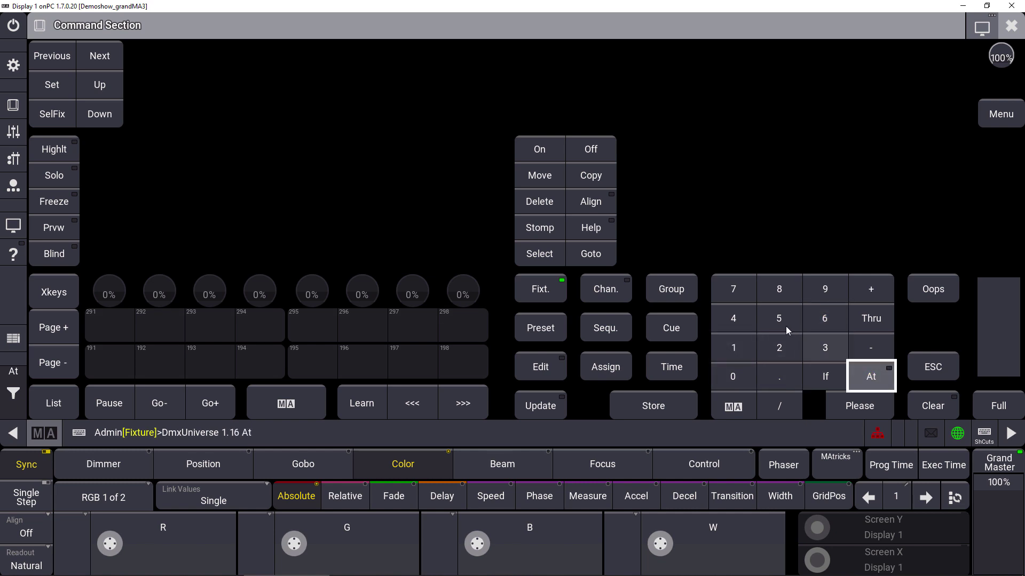
click(771, 313)
click(727, 378)
click(841, 406)
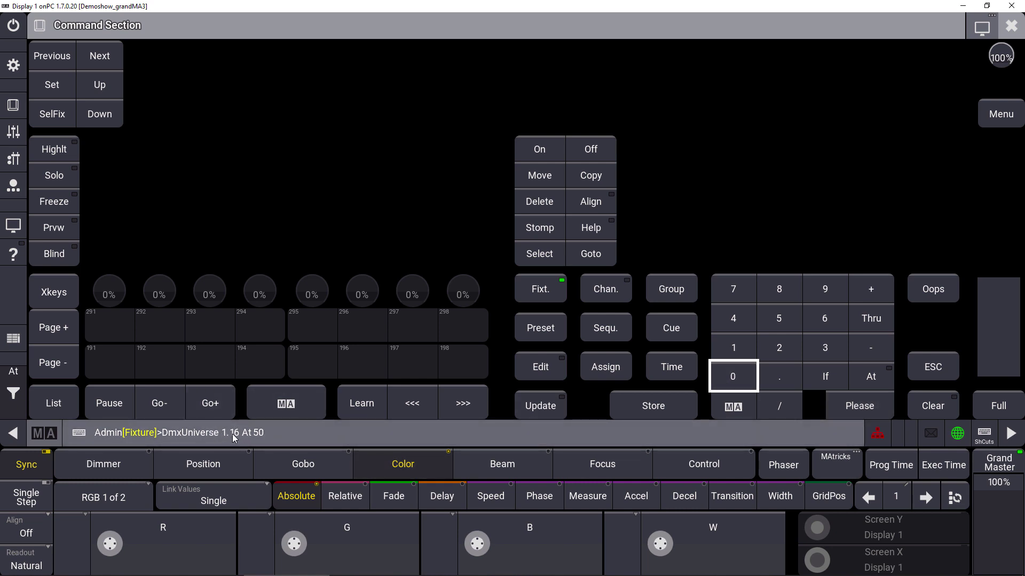
click(859, 406)
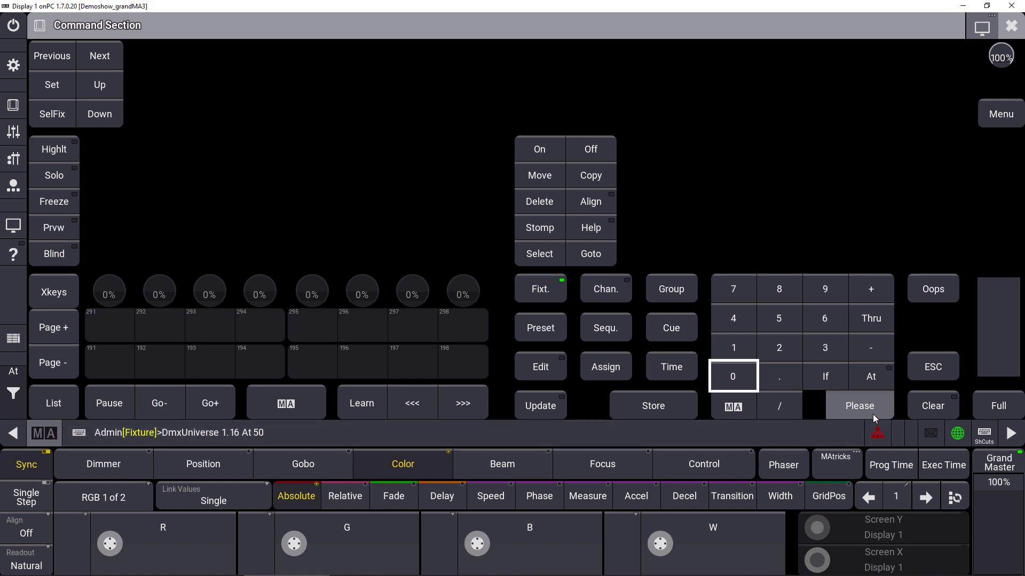
click(1008, 27)
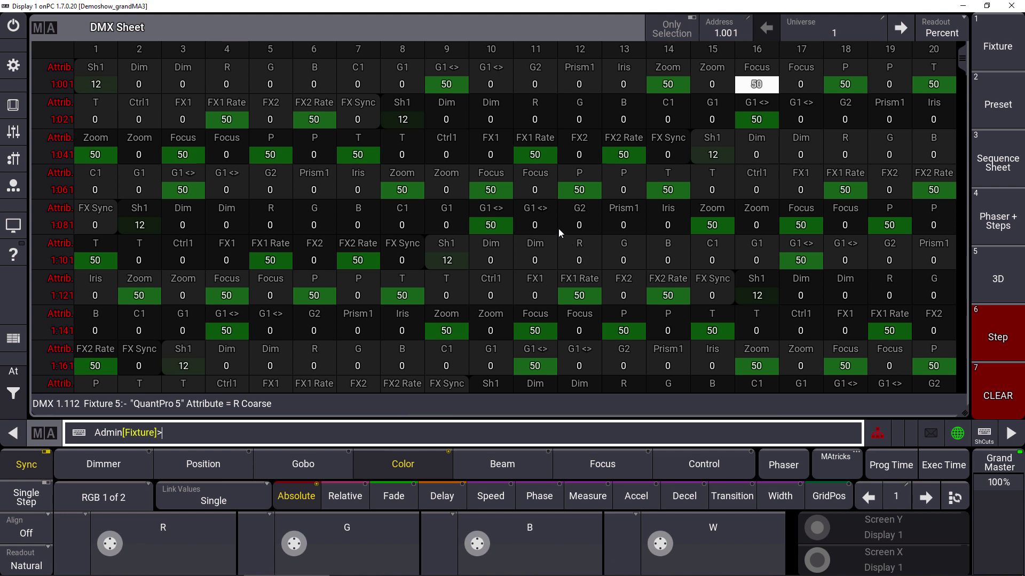
Turn off DMX tester output from universe 1 onward (Off DmxUniverse 1 Thru).
click(21, 104)
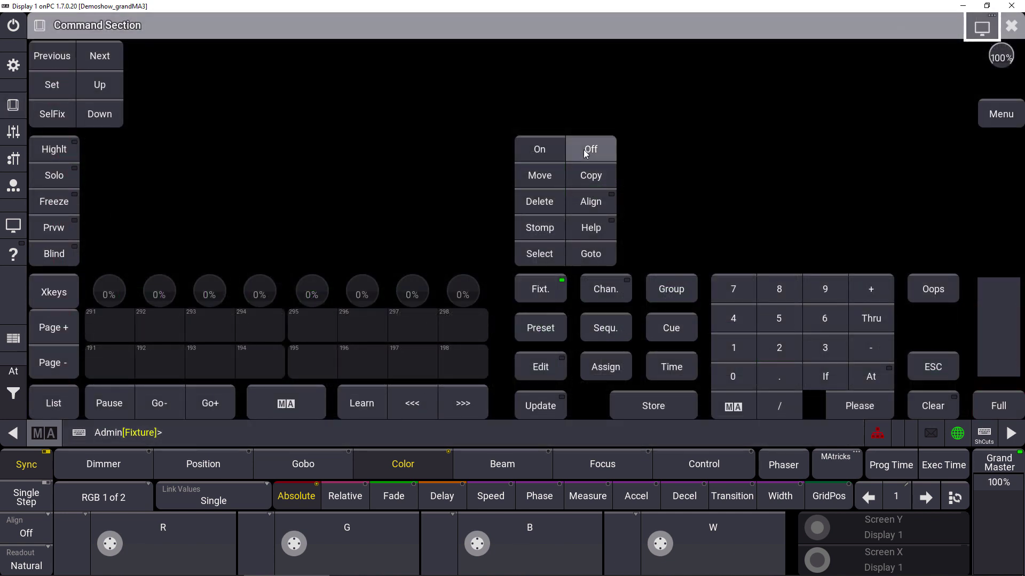
click(584, 150)
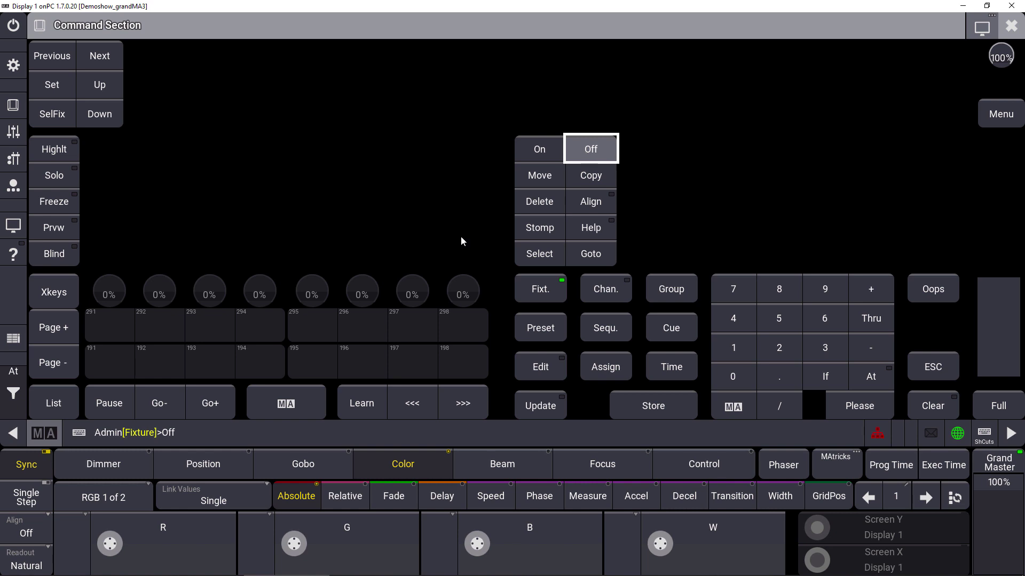
click(273, 411)
click(461, 329)
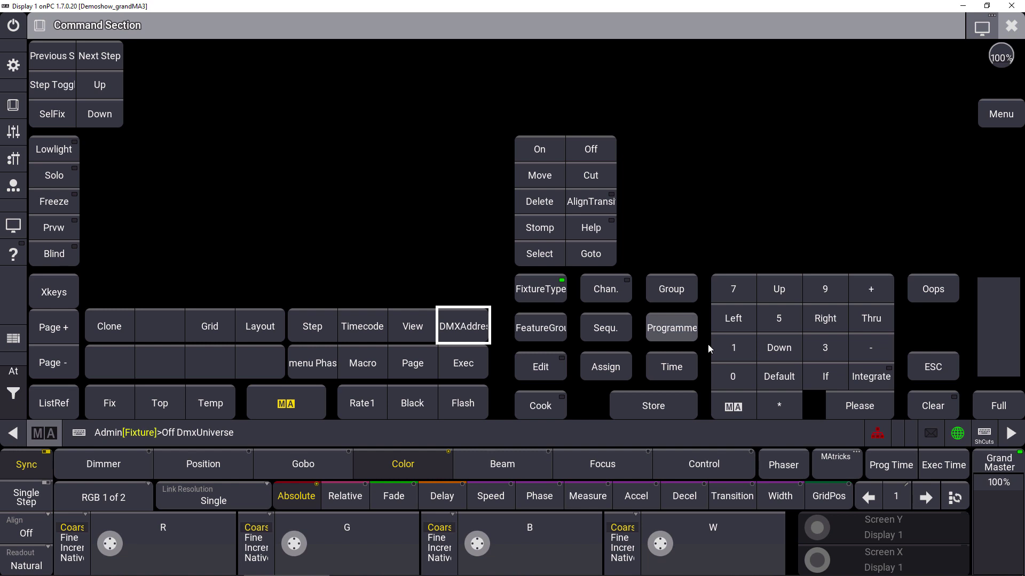
click(732, 348)
click(887, 318)
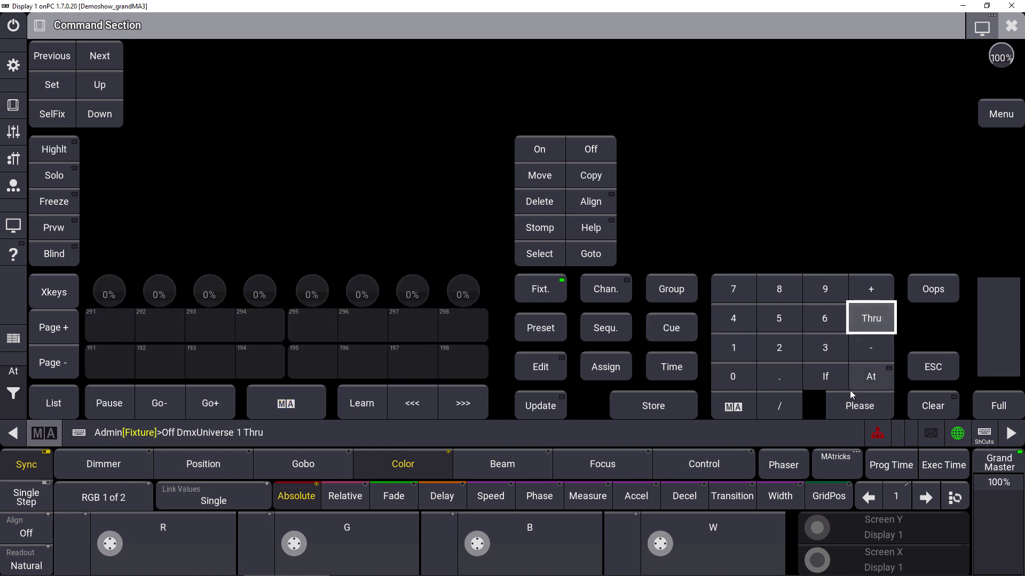
click(863, 405)
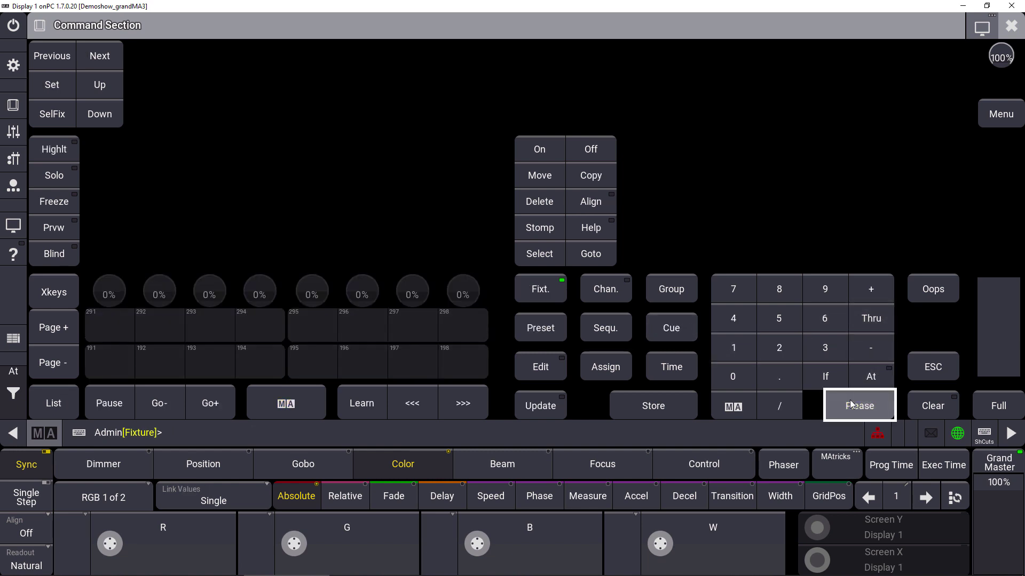
click(1011, 24)
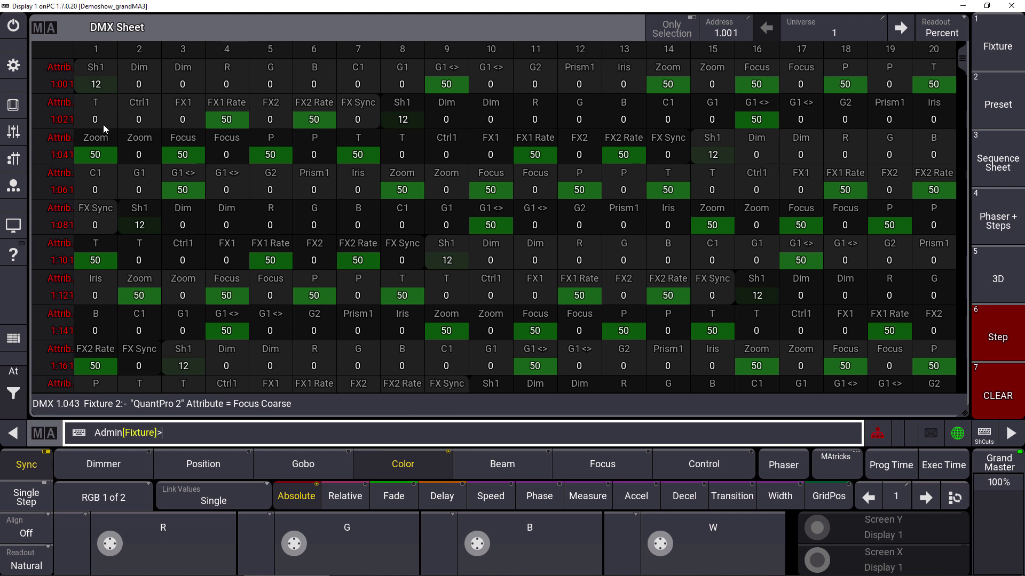
Test DMX addresses 6 Thru 15 At 100, leaving address 16 at 50.
click(9, 107)
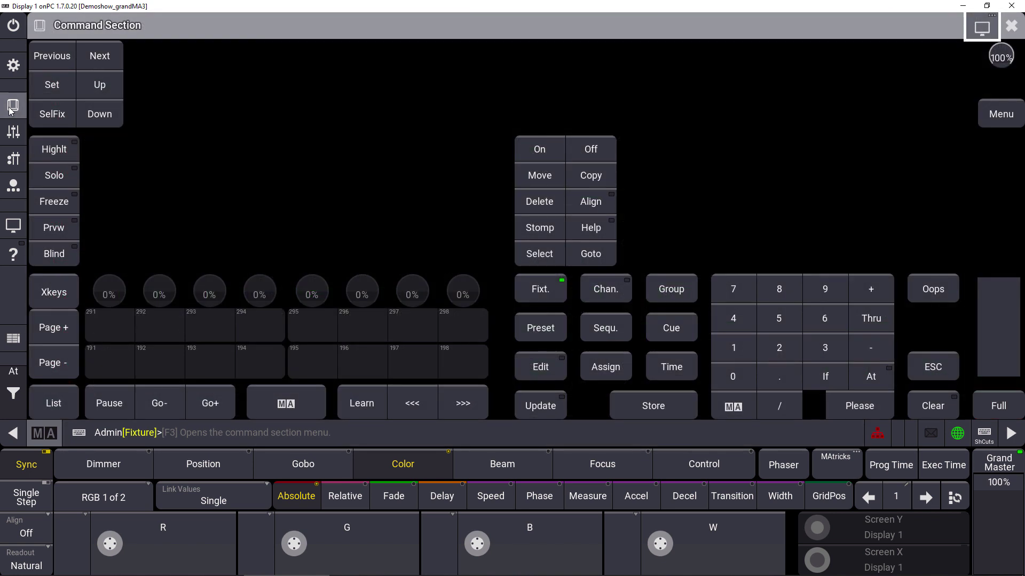
click(281, 409)
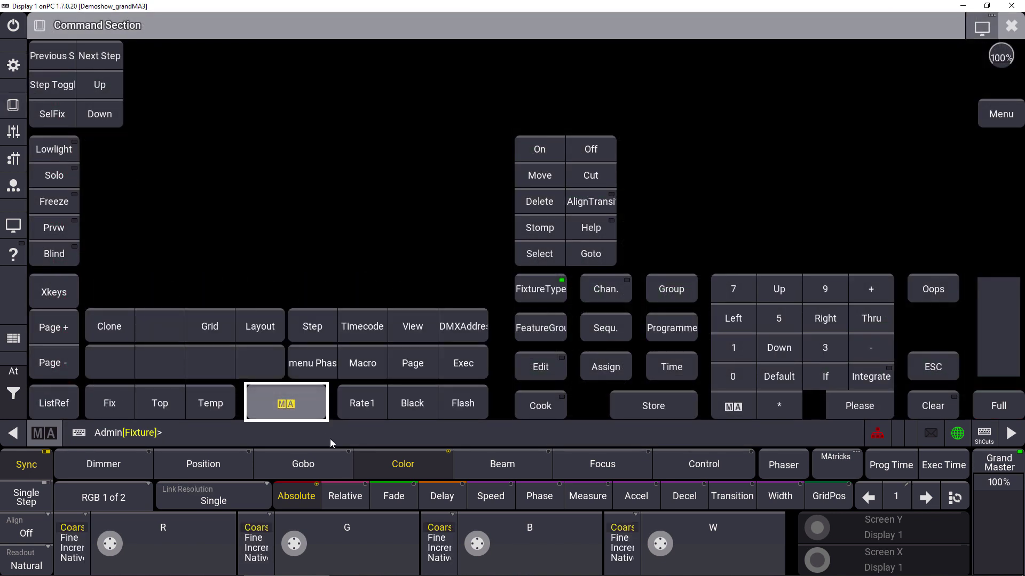
click(473, 325)
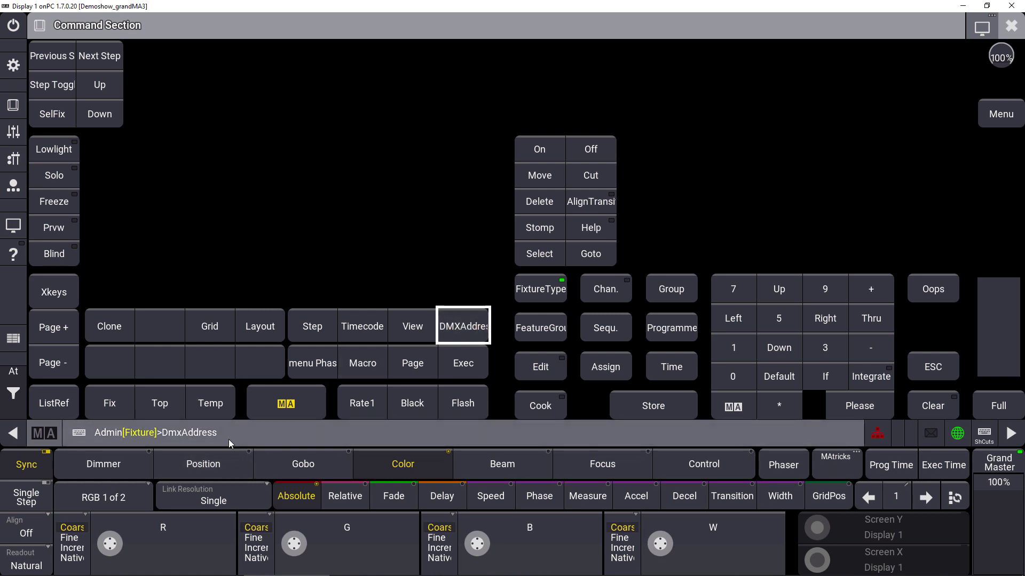
click(321, 403)
click(830, 314)
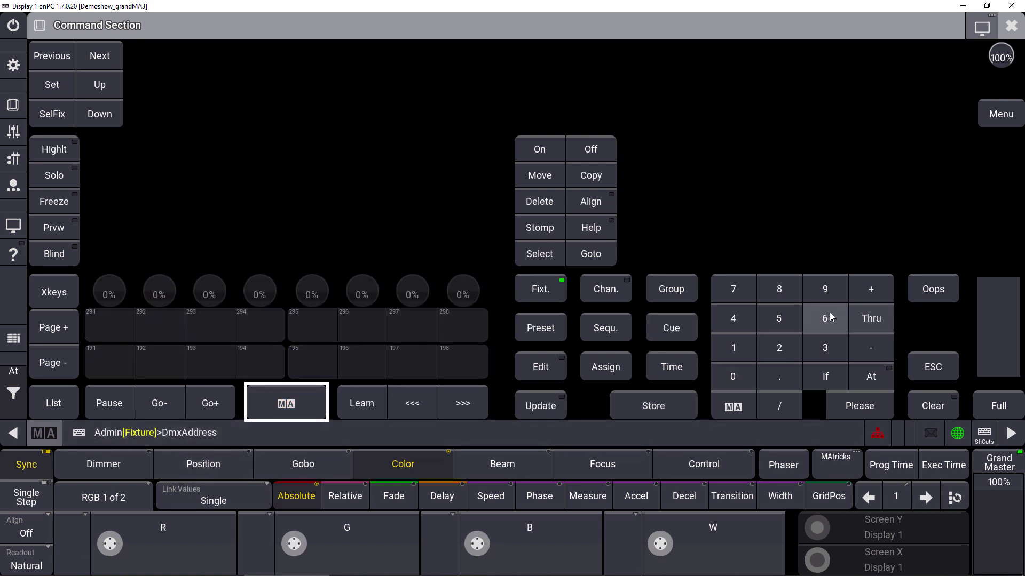
click(862, 318)
click(728, 346)
click(801, 322)
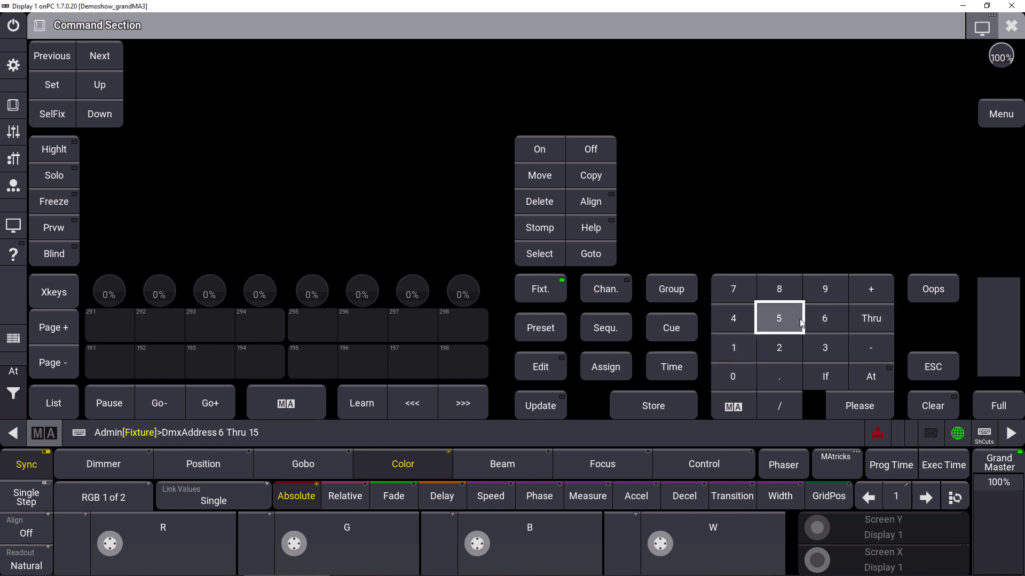
click(860, 380)
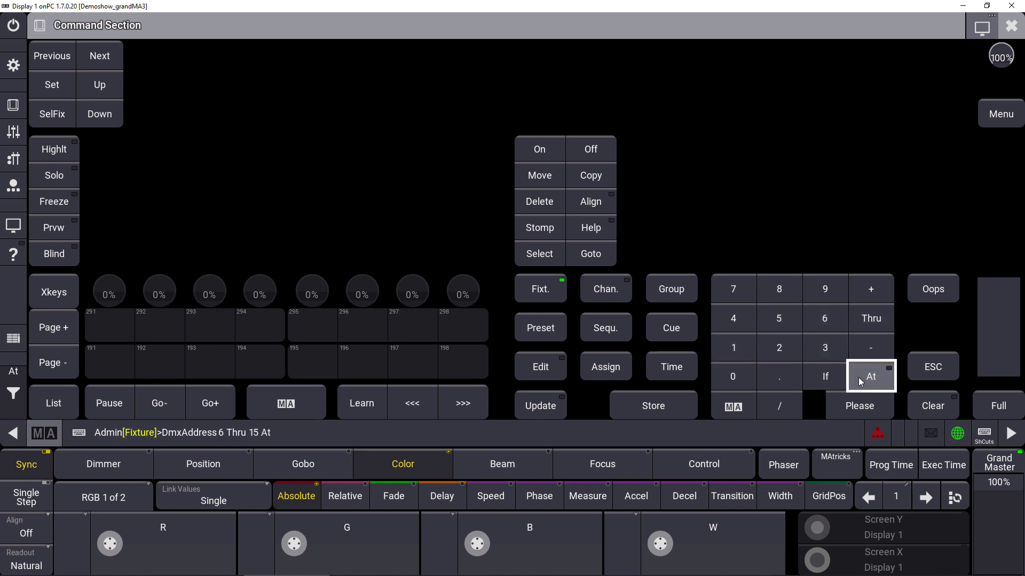
click(738, 349)
click(733, 376)
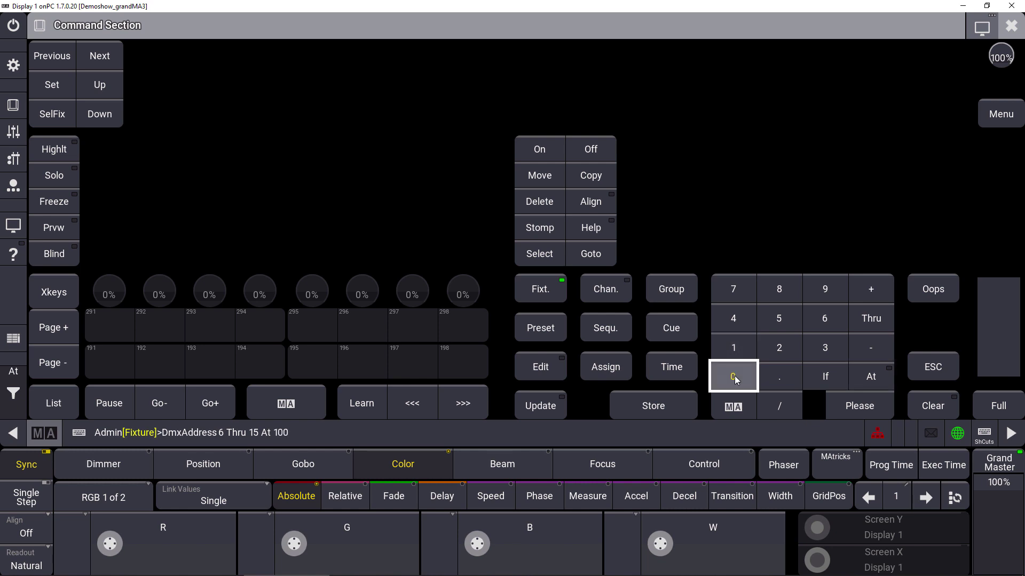
click(842, 404)
click(1011, 25)
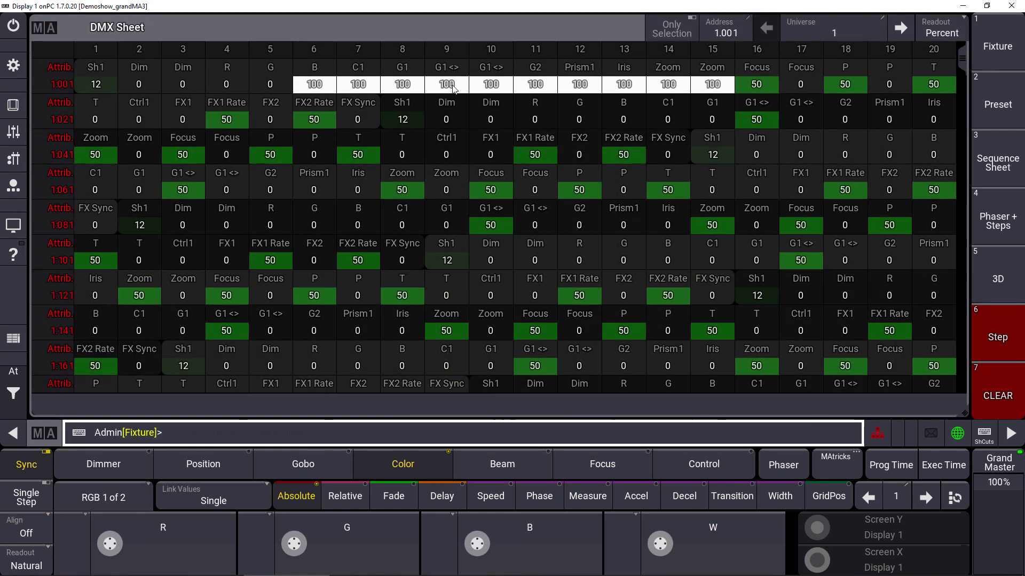